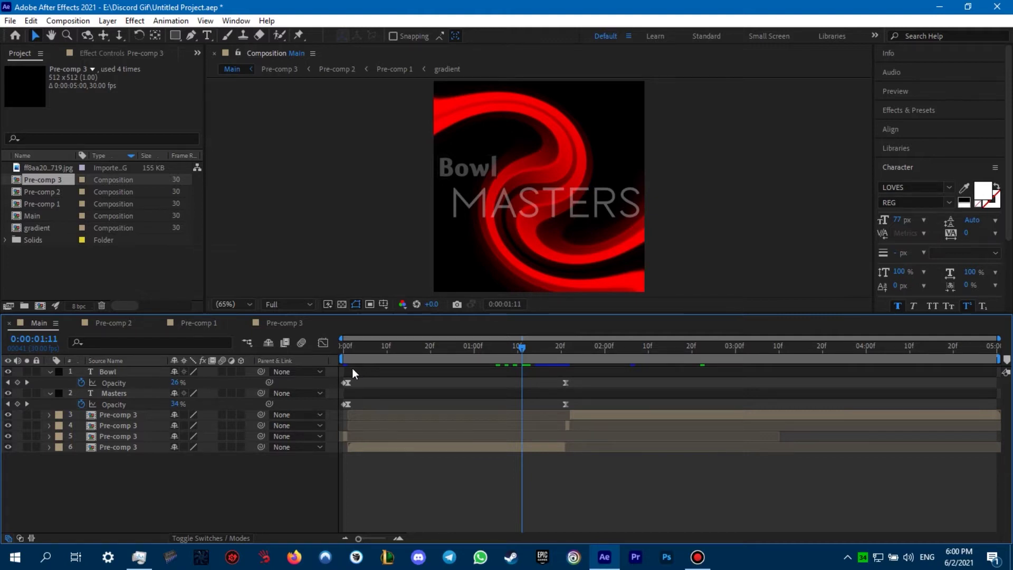
- Make the bottom Pre-comp 3 layer 3D and view the scene from the Bottom
click(301, 446)
click(241, 446)
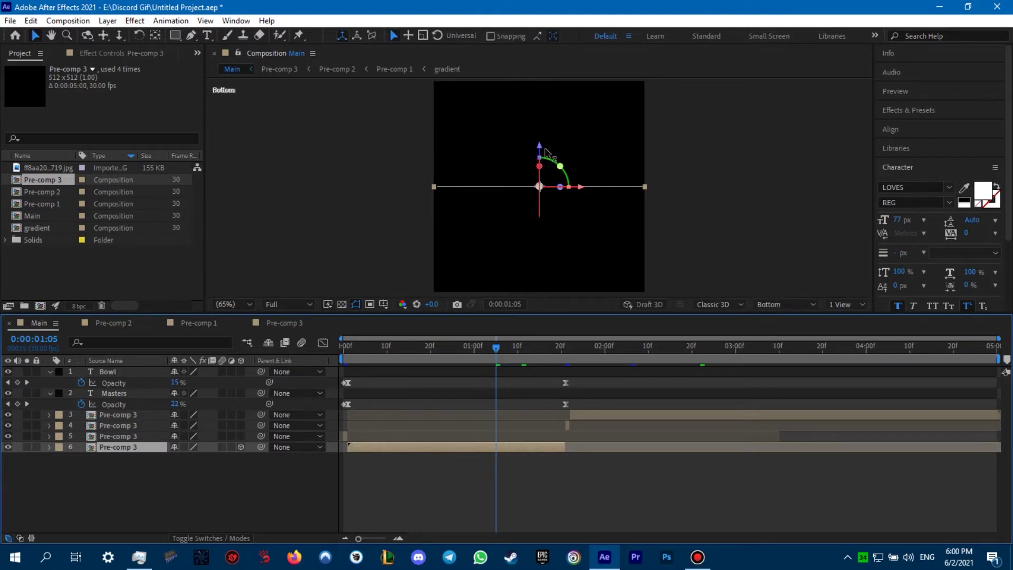
click(781, 307)
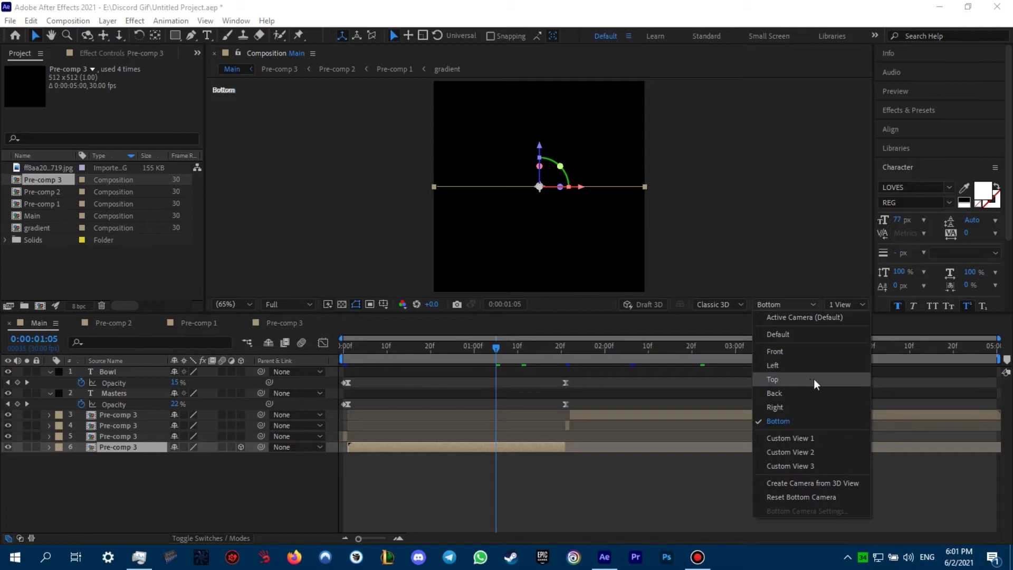
- Check the Right view, then return the composition to Active Camera (Default)
click(781, 407)
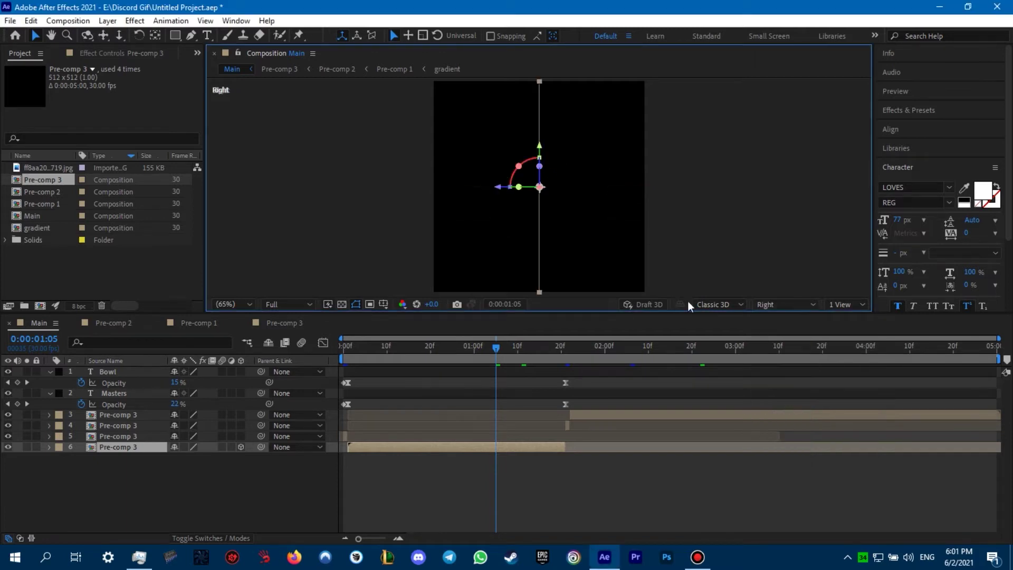
click(778, 308)
click(781, 319)
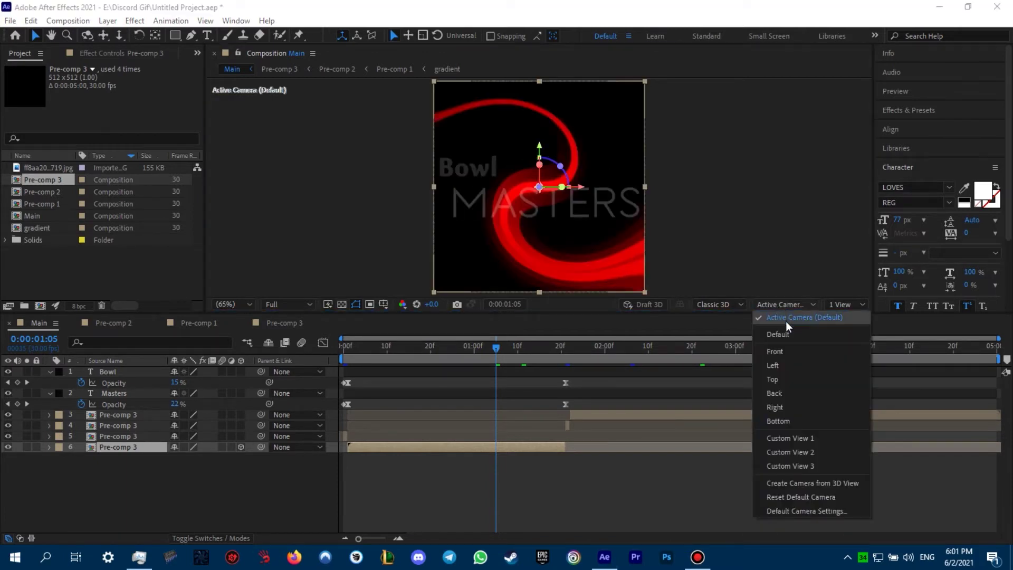
click(786, 318)
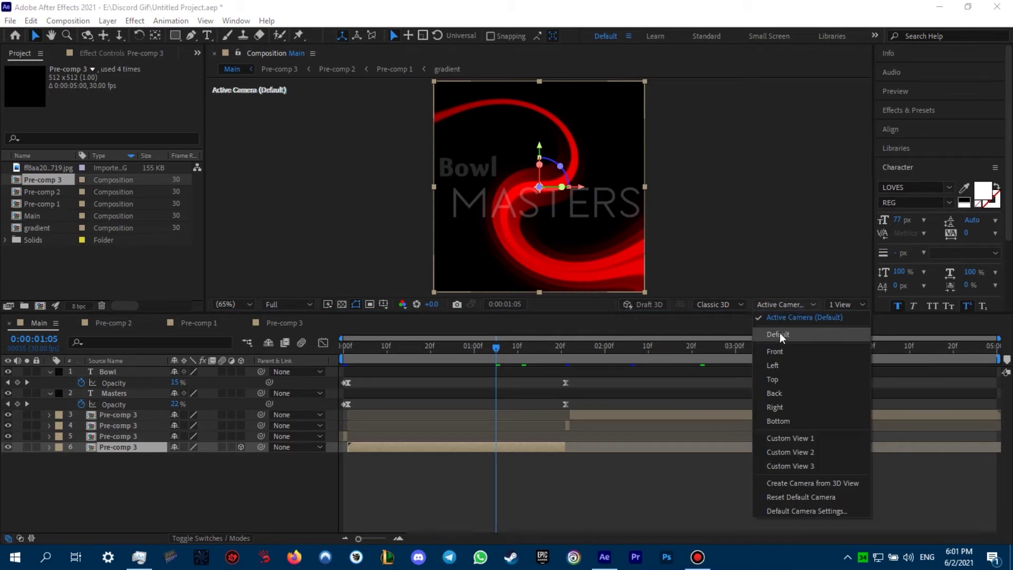
click(778, 334)
click(784, 306)
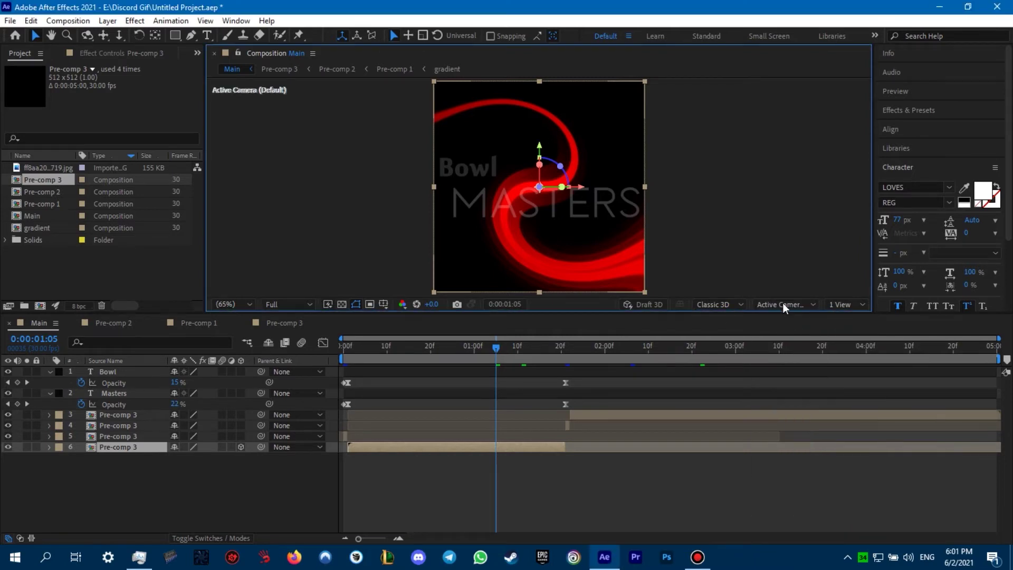
click(787, 304)
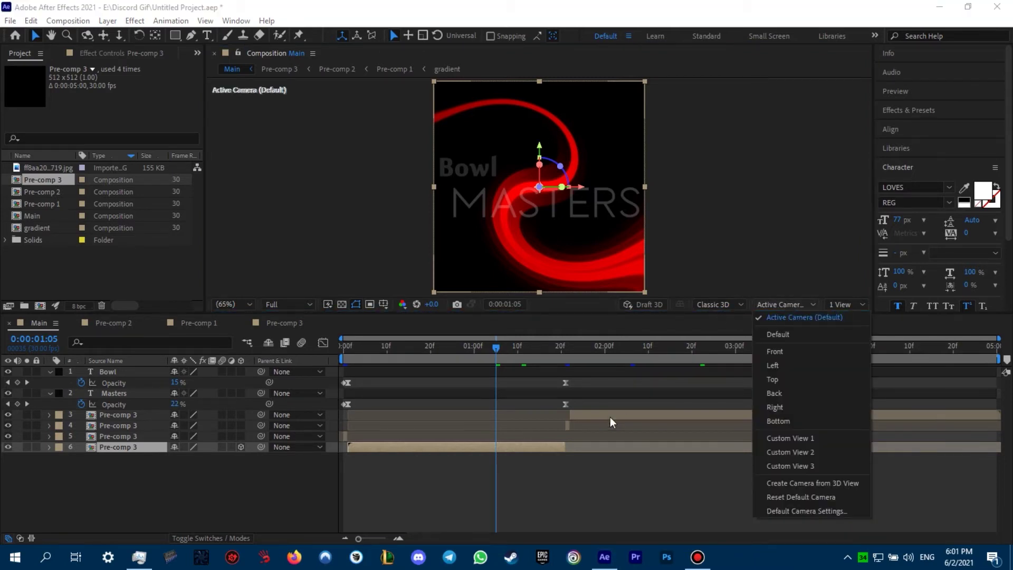
- Select the bottom Pre-comp 3 layer and reveal its Position (256, 256, 0)
click(557, 488)
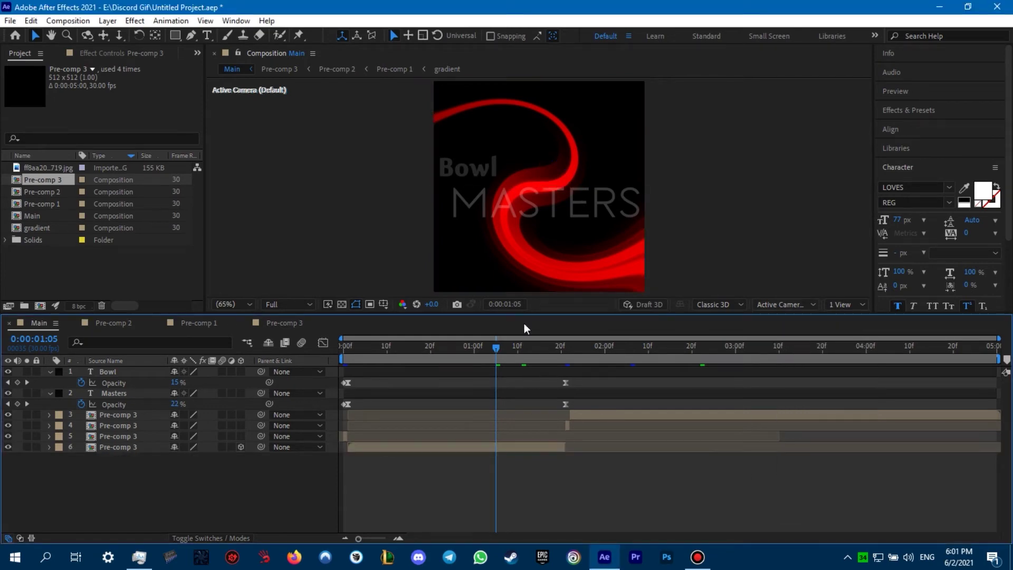
click(531, 447)
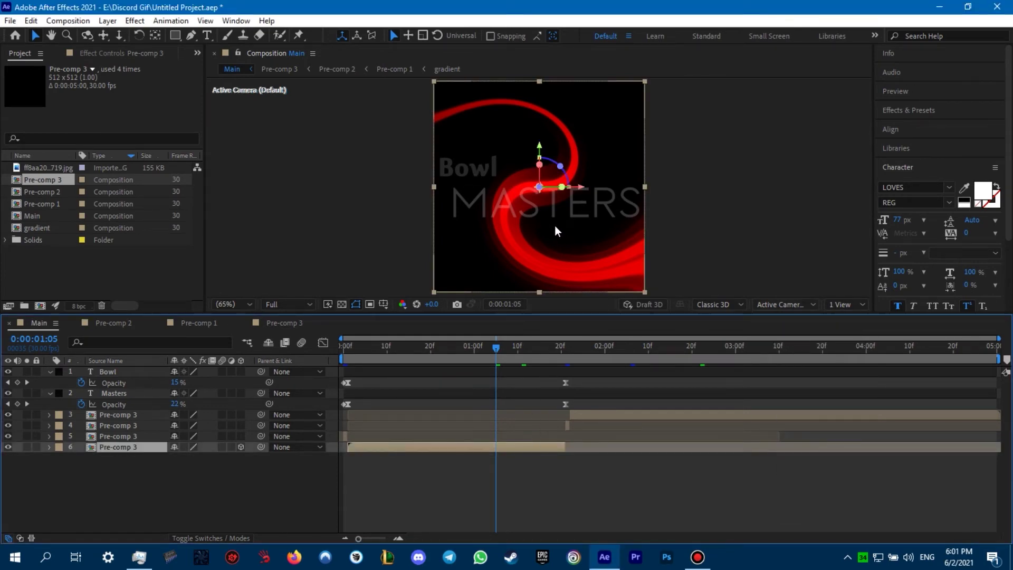
key(p)
- Move the bottom Pre-comp 3 layer to X 235 and set X Rotation to 50°
drag(184, 458, 152, 443)
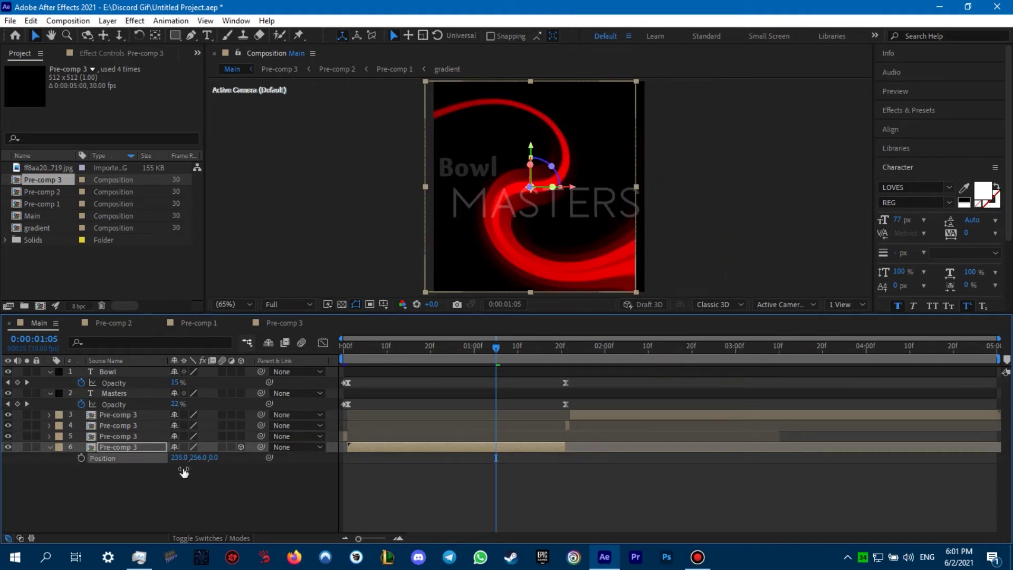
key(r)
mouse_move(183, 469)
mouse_down()
mouse_move(214, 465)
mouse_move(206, 452)
mouse_up()
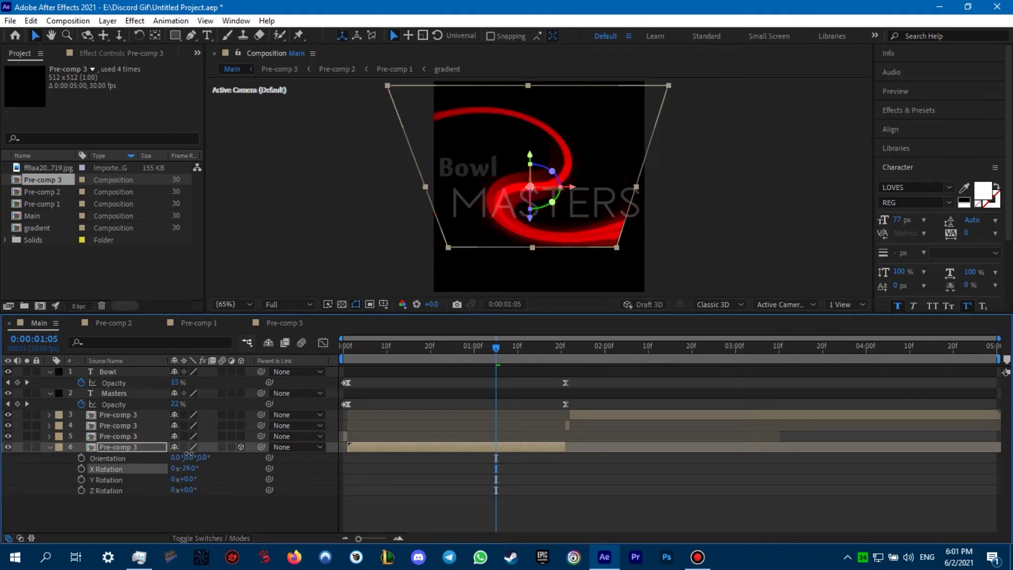
click(217, 437)
key(r)
key(Home)
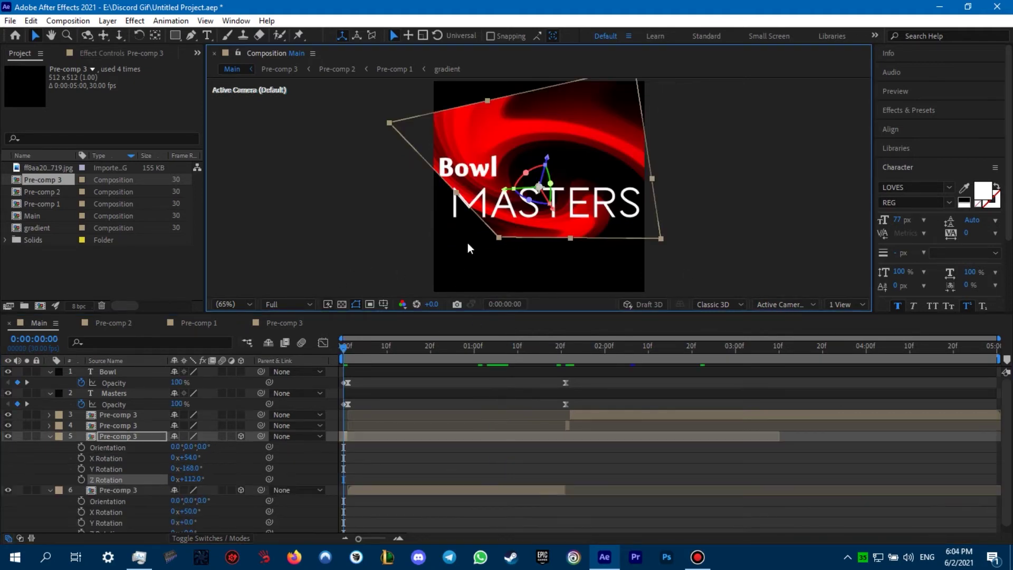
click(797, 304)
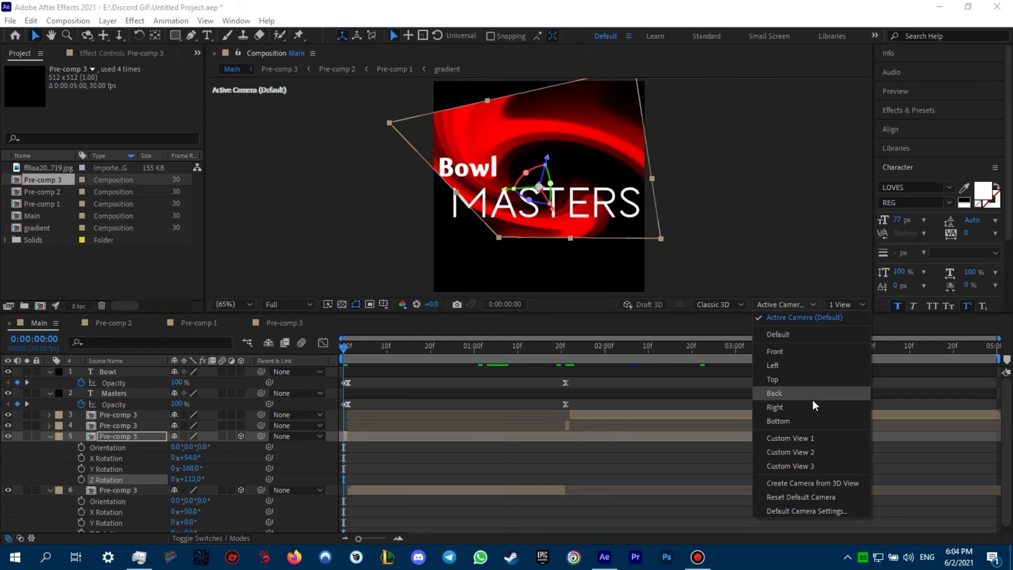
click(793, 303)
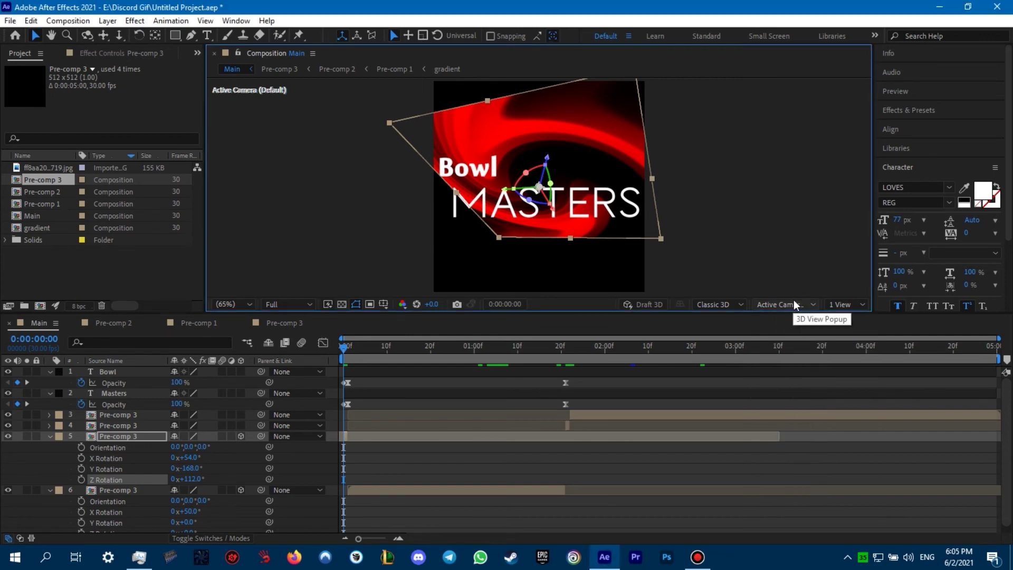